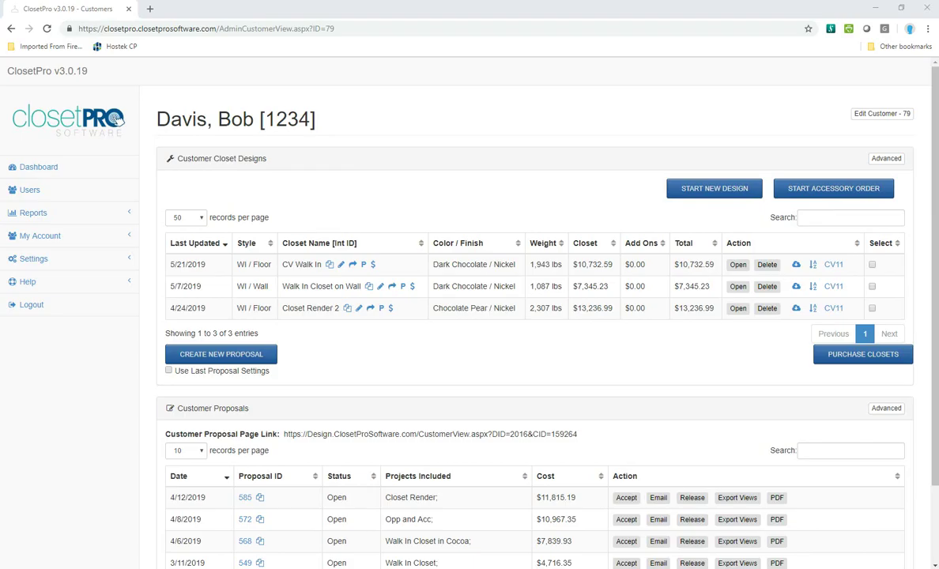
Open the CV Walk In design from the customer's Closet Designs list
click(738, 264)
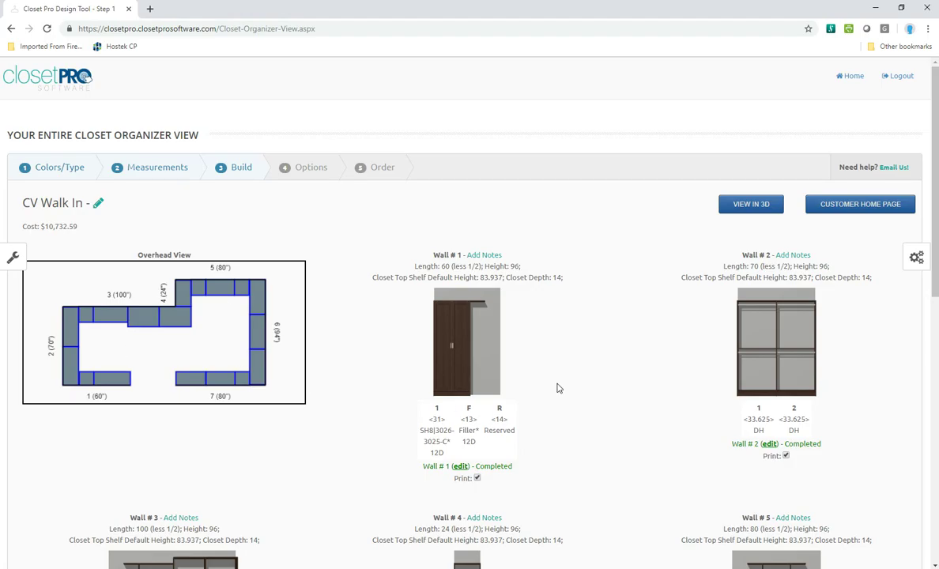
Scroll through the CV Walk In overhead layout and the Wall 1–7 elevations
scroll(593, 360, down, 3)
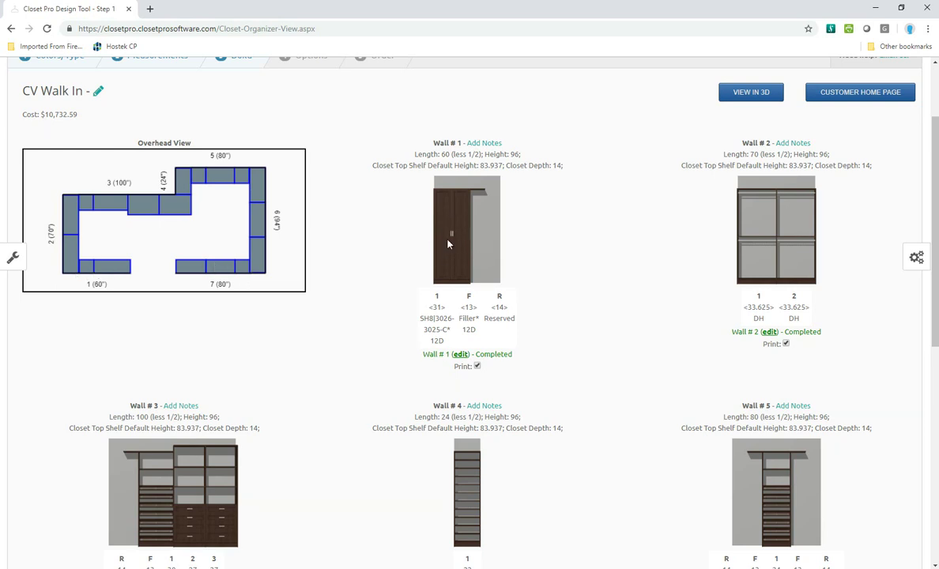
scroll(686, 281, down, 3)
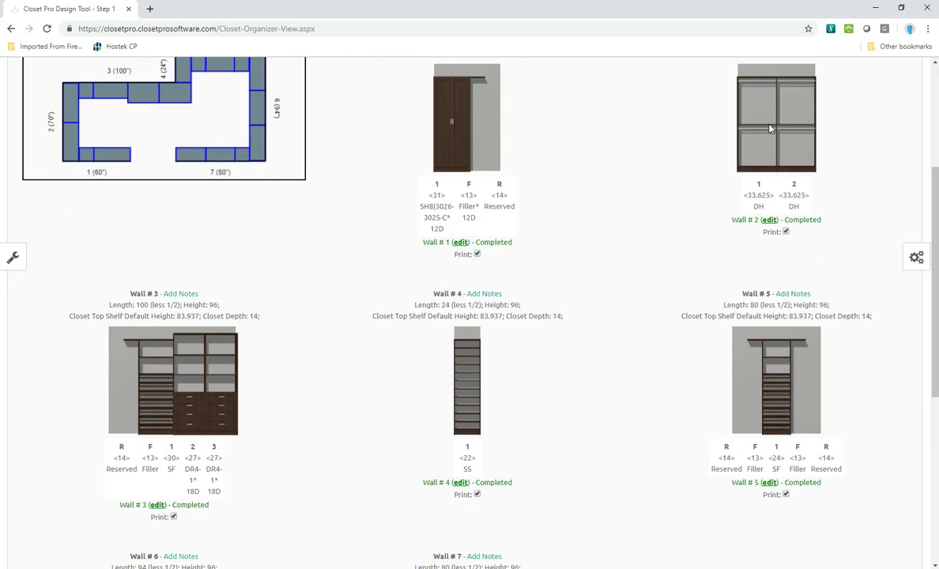
scroll(601, 281, down, 3)
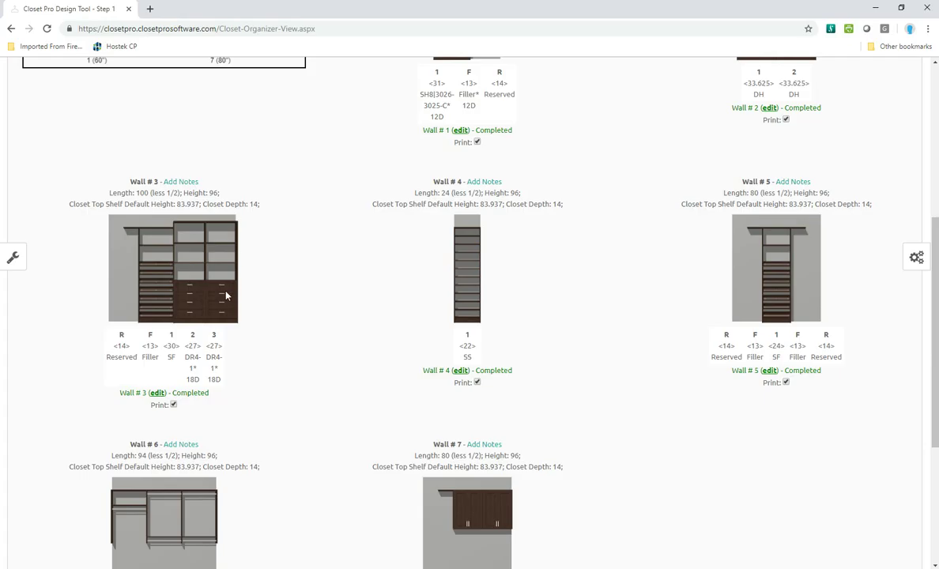
scroll(348, 310, up, 3)
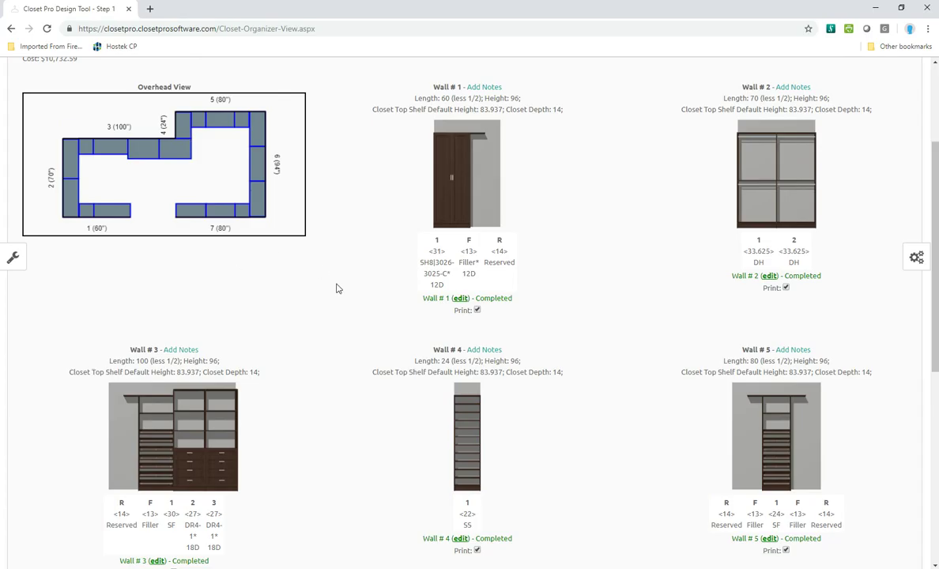
scroll(340, 288, down, 2)
scroll(381, 303, up, 1)
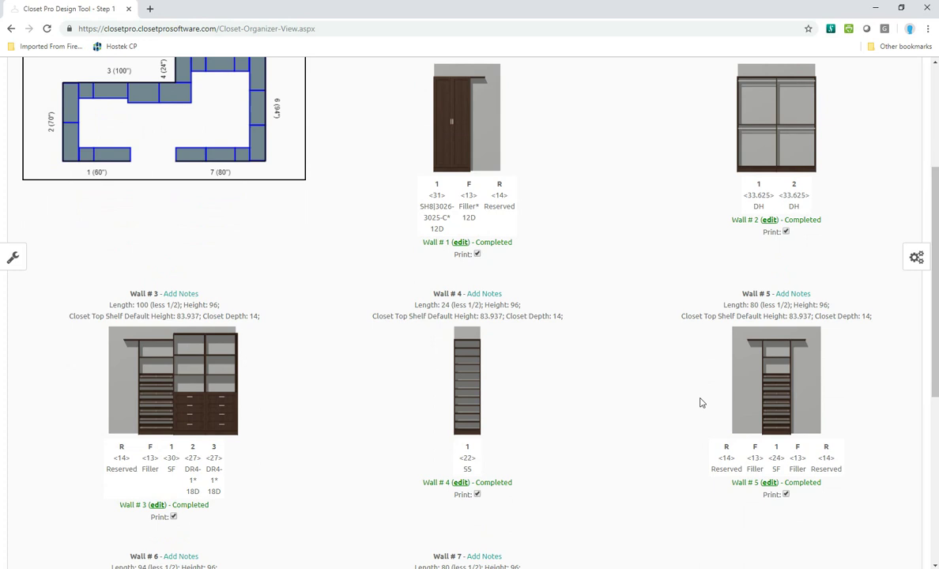
scroll(775, 387, down, 3)
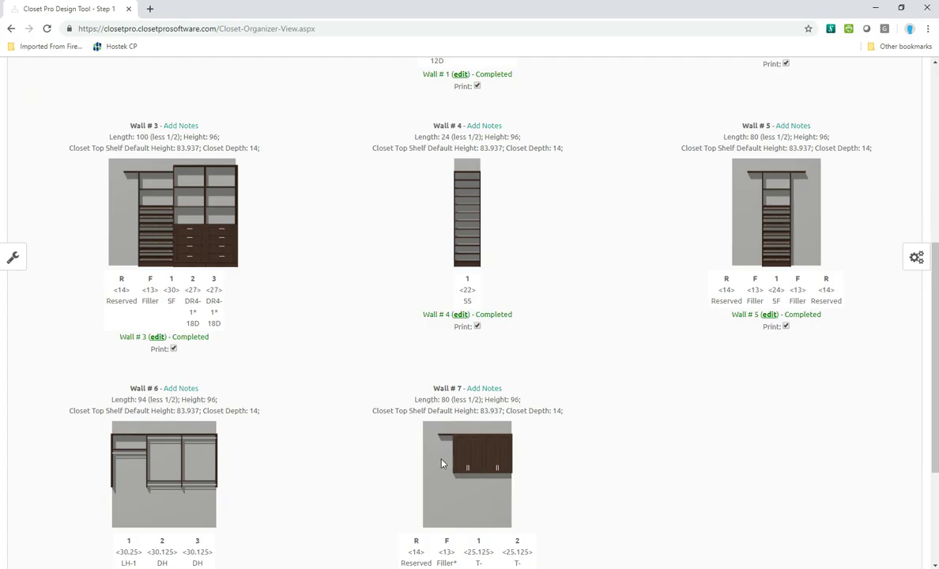
scroll(538, 474, down, 1)
scroll(550, 480, up, 5)
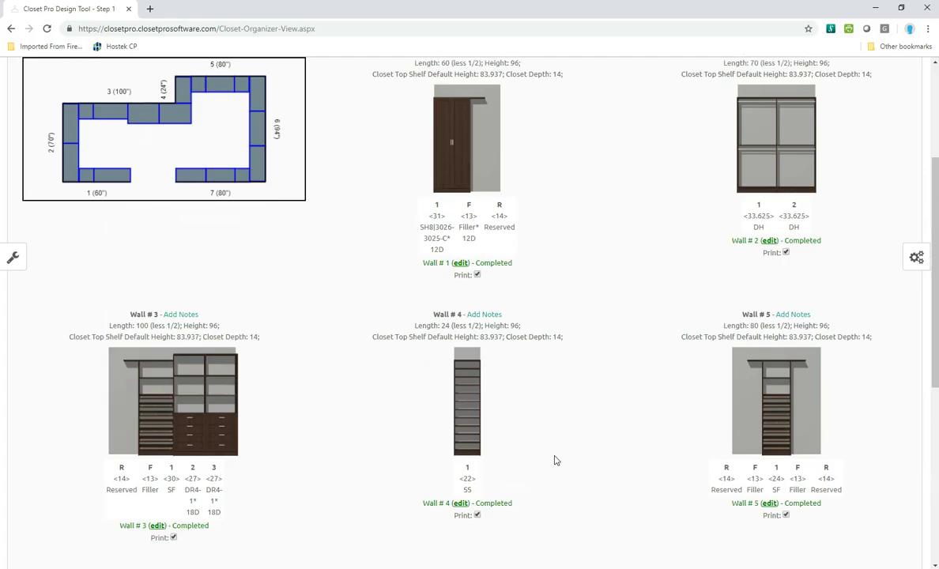
View the design in 3D and walk into the closet toward the shelving, hanging-rod and dark-panel walls
click(752, 204)
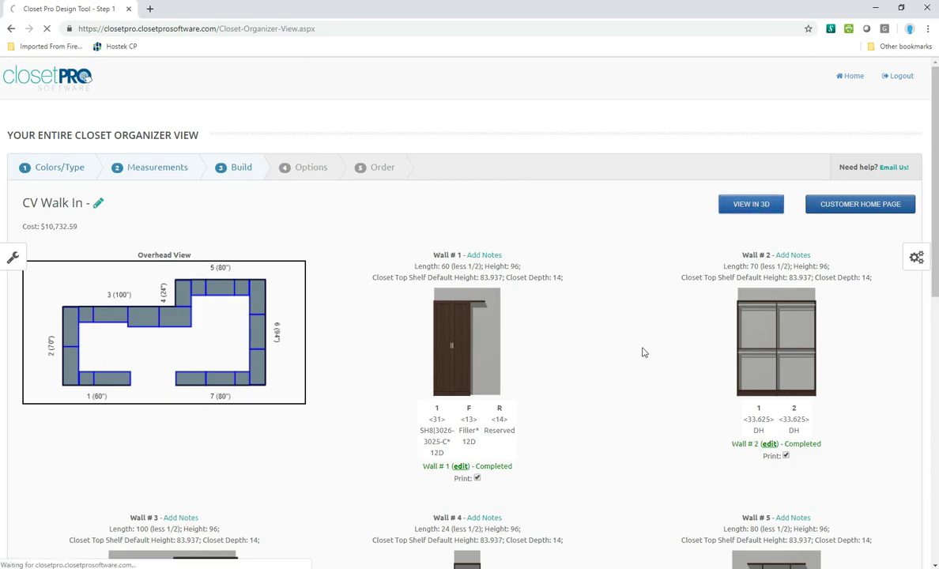
scroll(518, 356, down, 2)
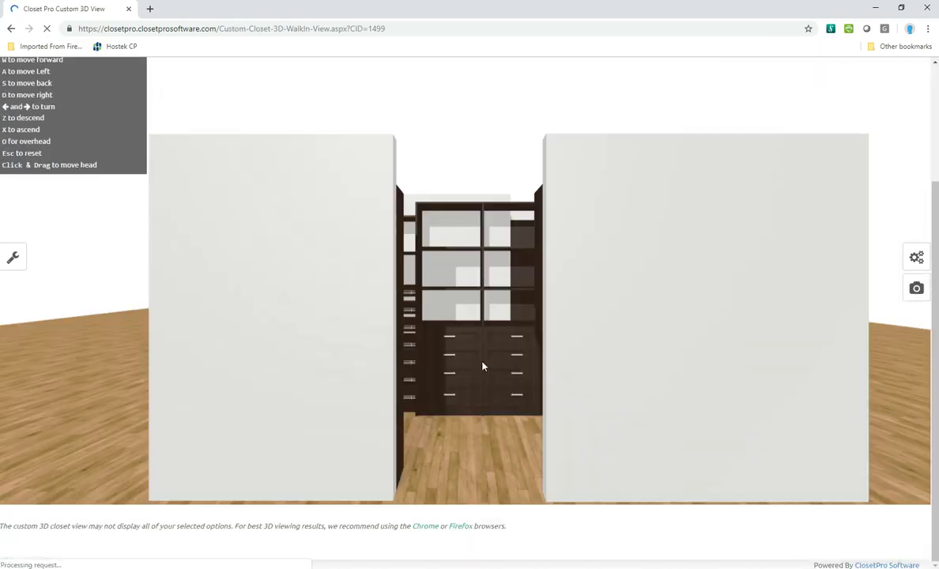
key(w)
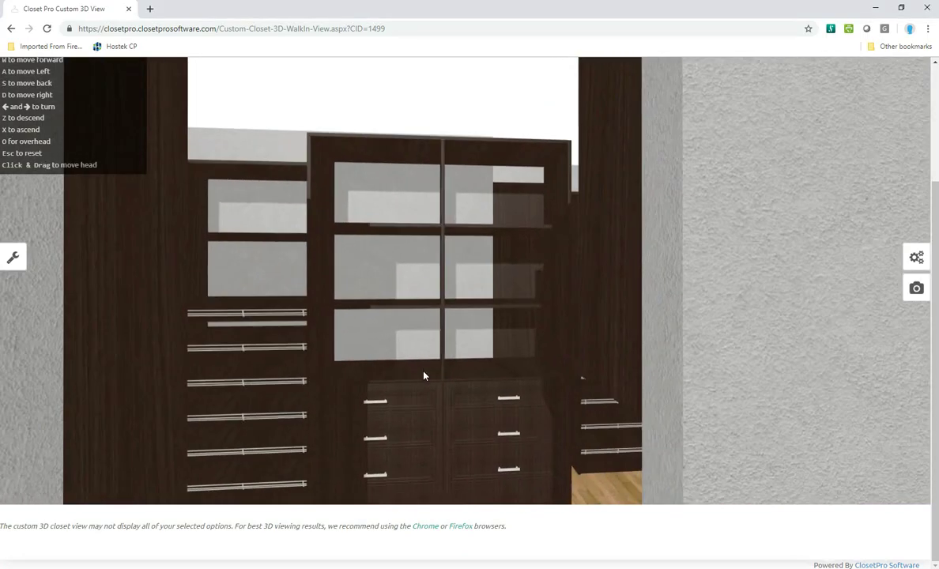
drag(424, 376, 679, 259)
drag(455, 278, 582, 274)
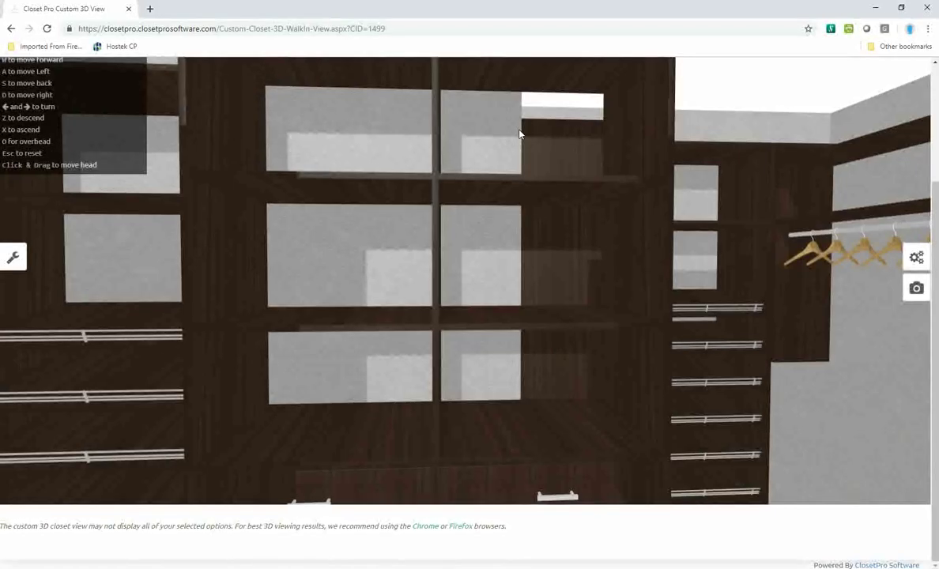
drag(646, 188, 535, 231)
drag(654, 234, 529, 219)
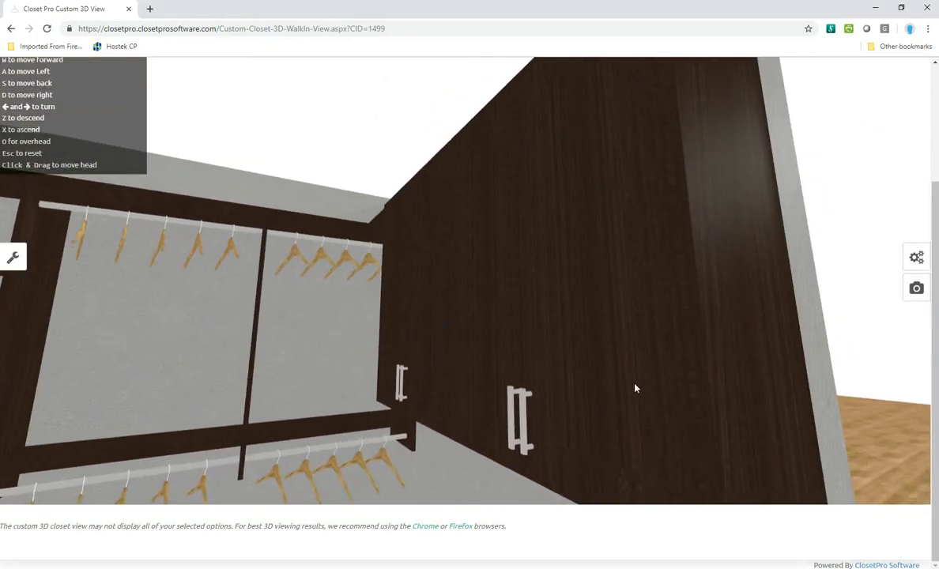
Look at the closet from the top-down overhead view, then return to the Build Tool
key(o)
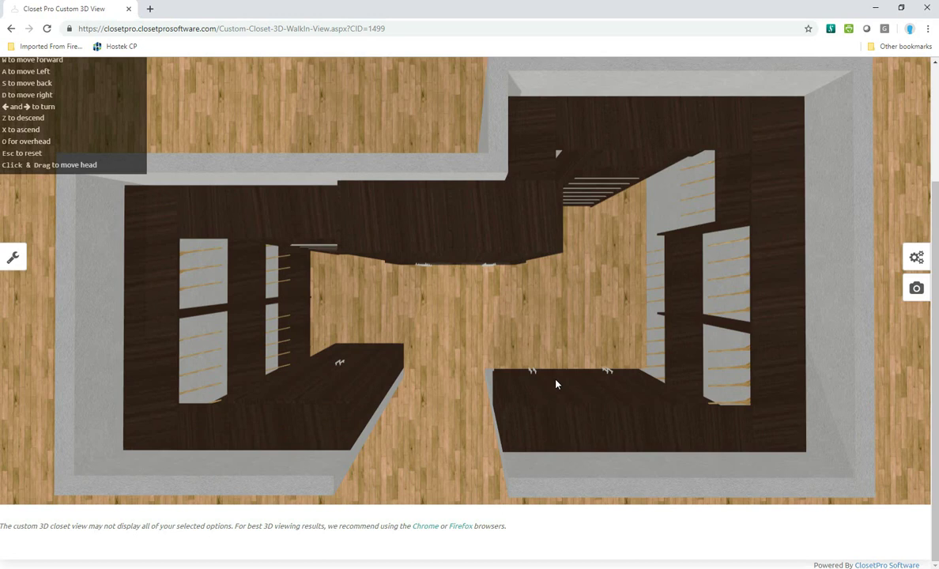
drag(595, 325, 480, 299)
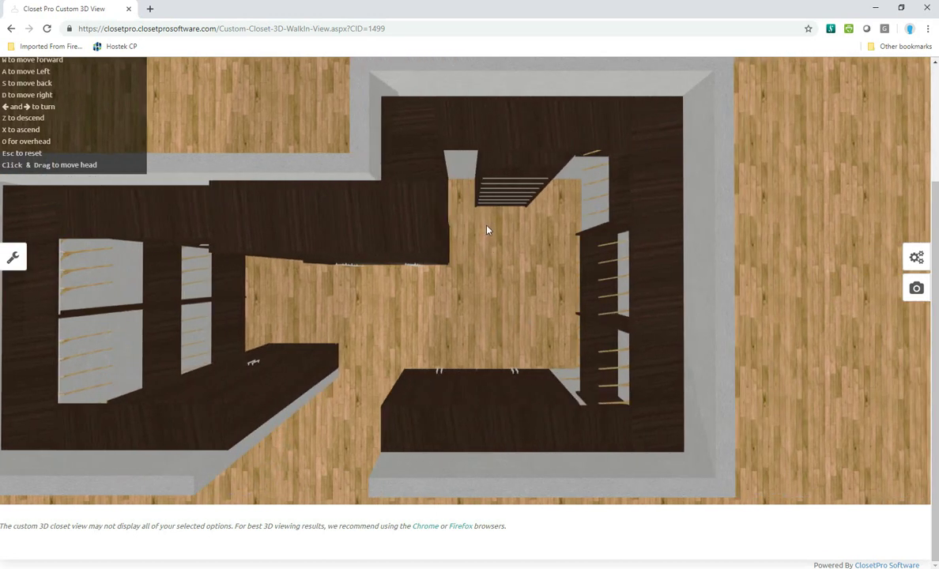
scroll(838, 206, up, 2)
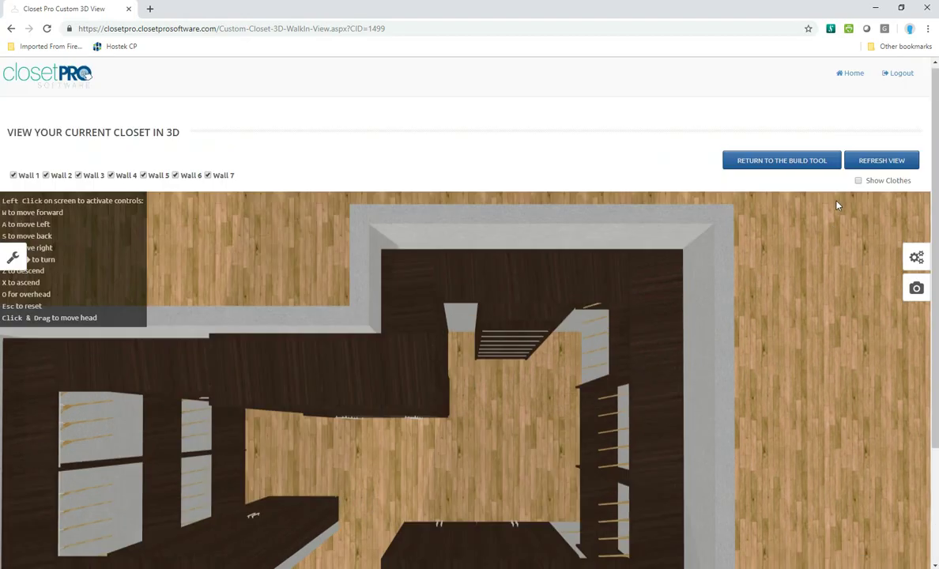
click(780, 161)
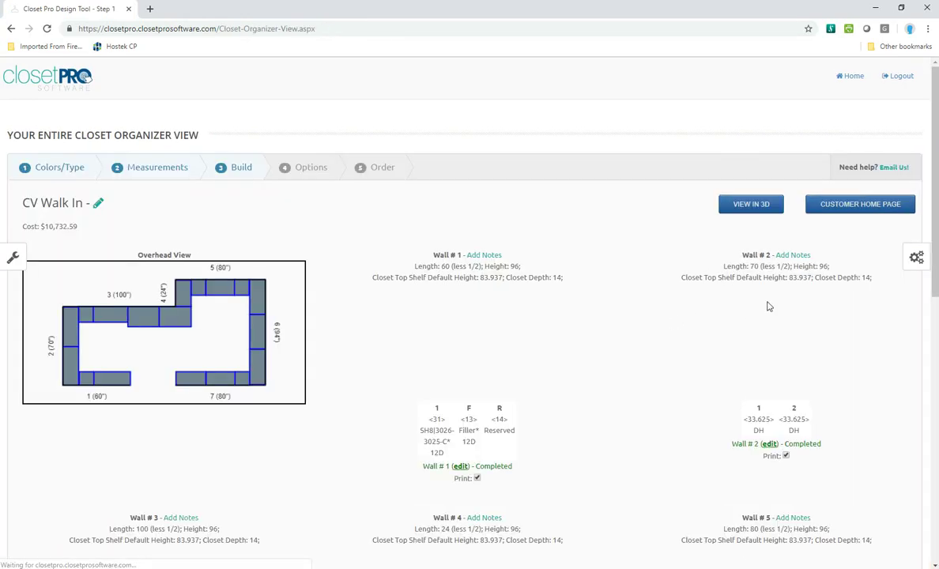
Download the CV Walk In design's CV11 .ordx export from the customer page
click(857, 207)
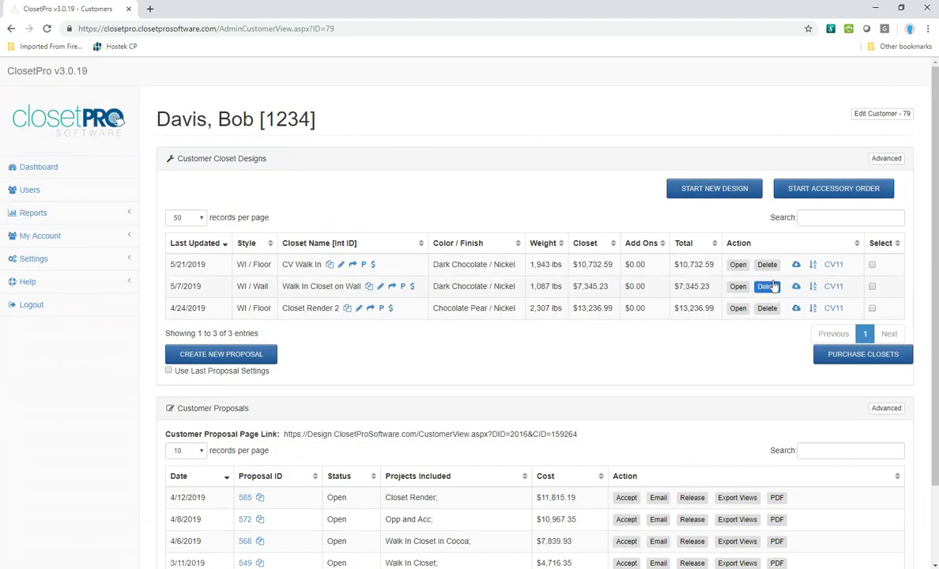
click(834, 266)
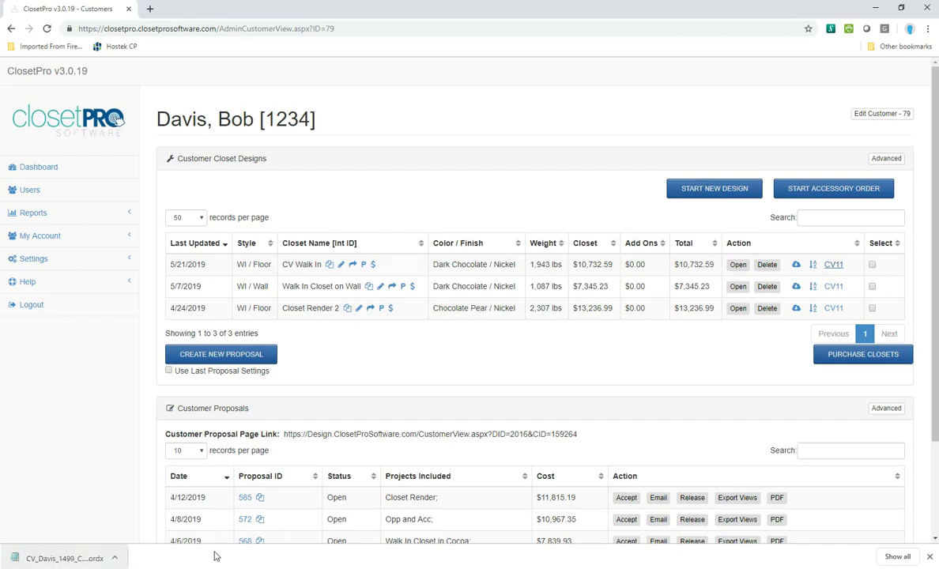
mouse_move(431, 567)
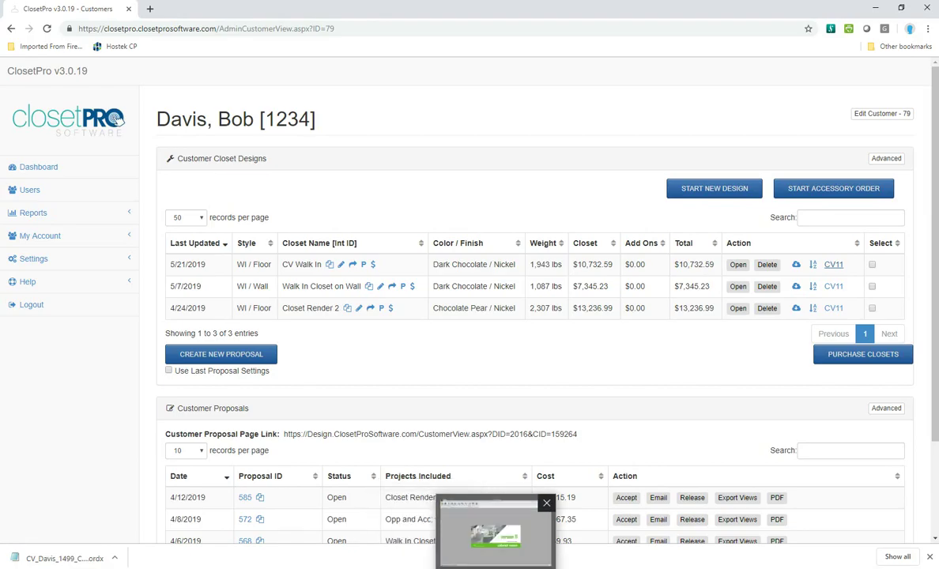
In Cabinet Vision, open the newest walk-in file using the XML Order Entry Files (*.ordx) filter
click(487, 542)
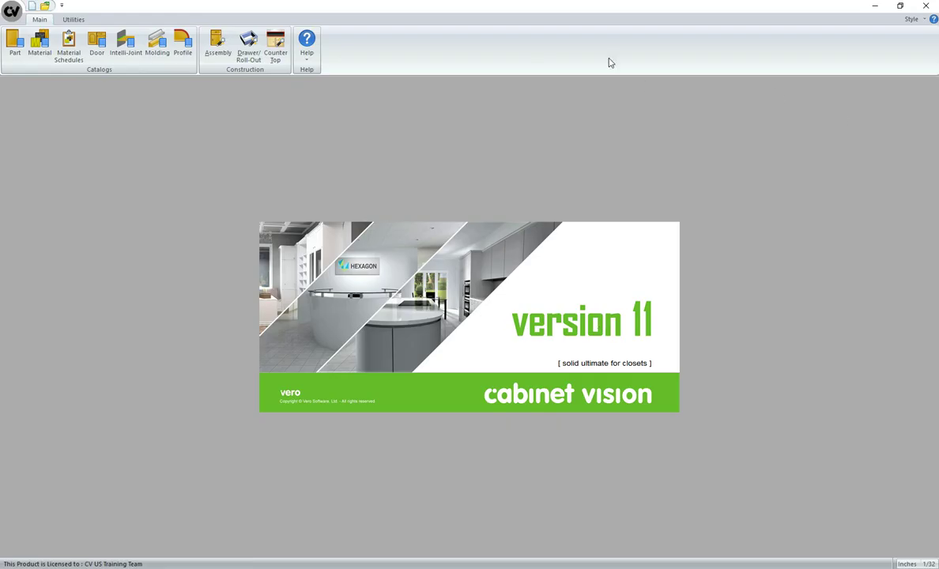
click(44, 5)
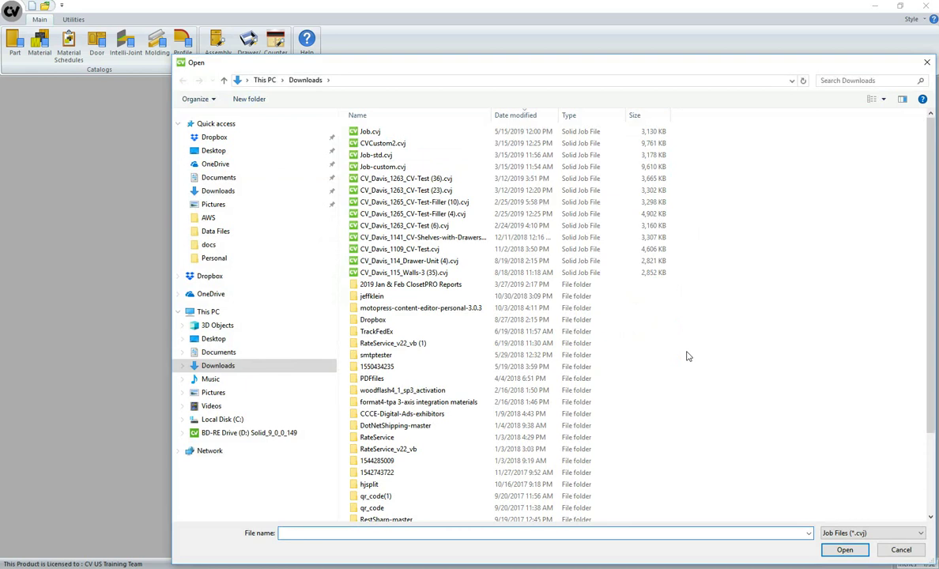
click(893, 535)
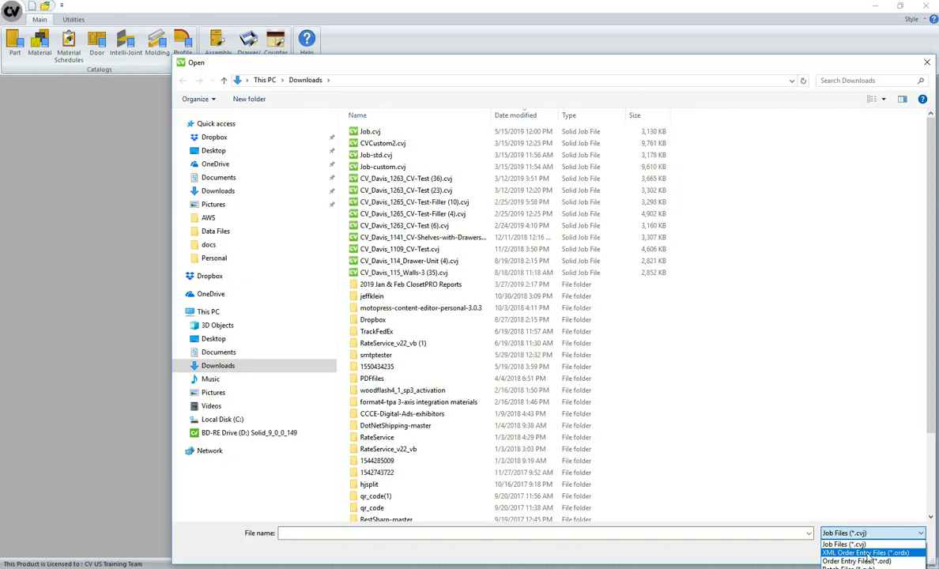
click(868, 555)
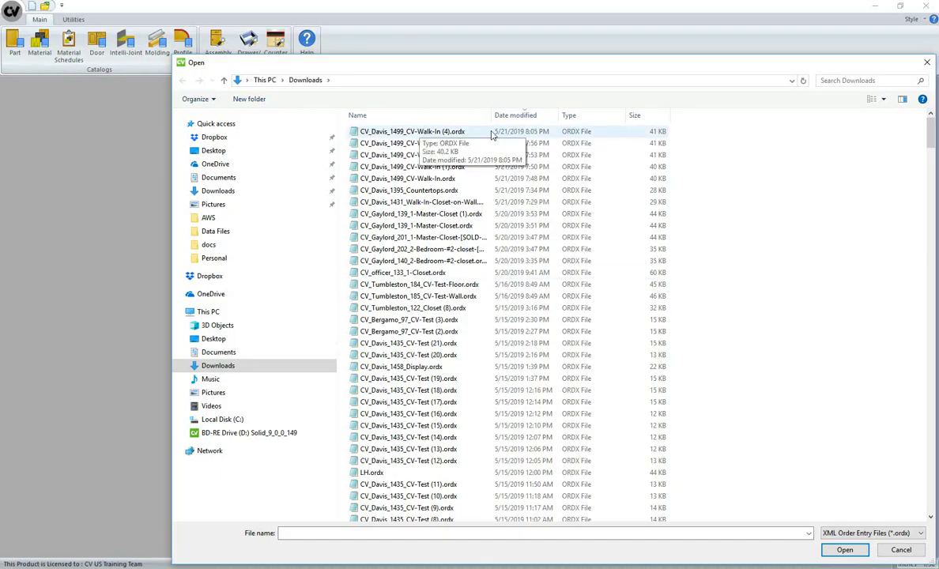
double_click(401, 133)
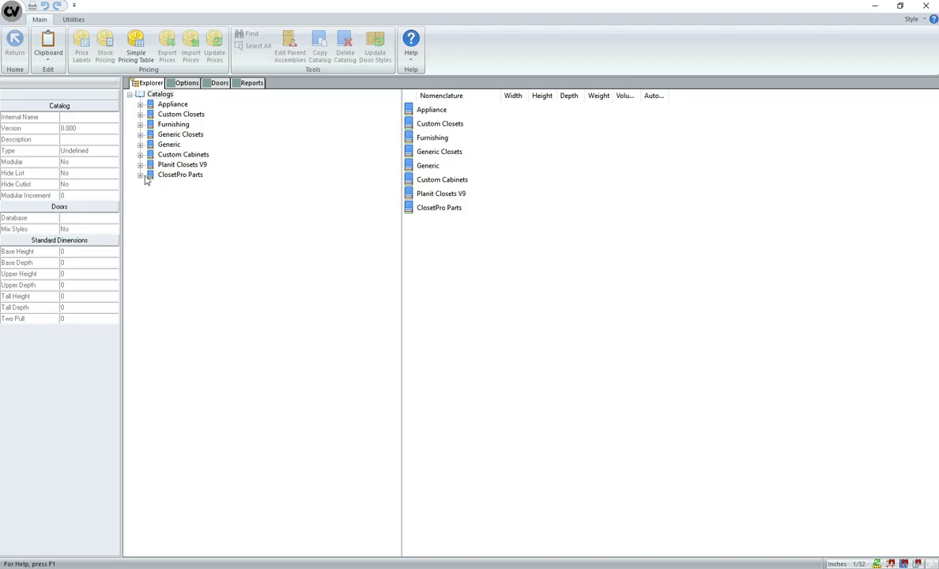
Expand ClosetPro Parts and list the six CPS parts in its ClosetPro folder
click(140, 175)
click(181, 185)
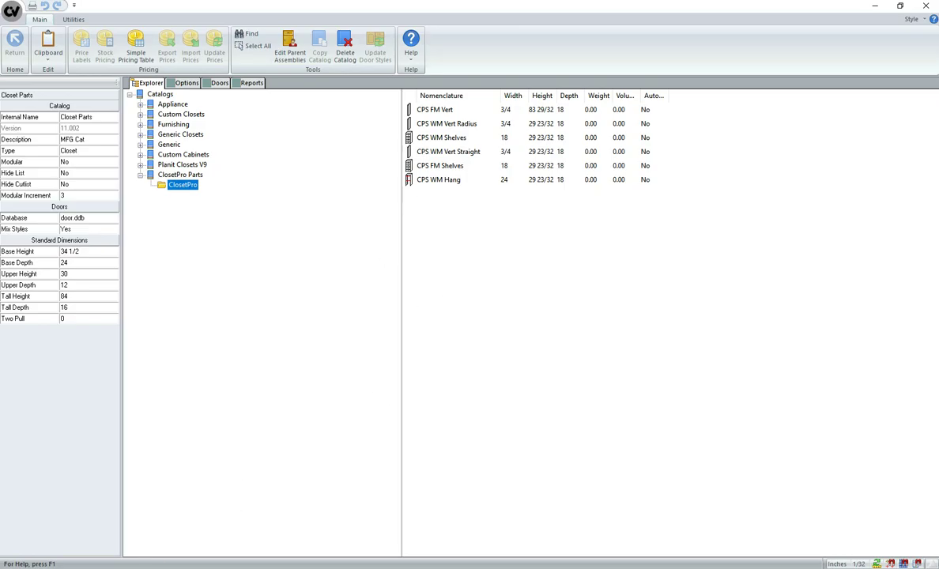
Look over the customer's Edit Customer form in ClosetPro and go back without saving
key(alt+Tab)
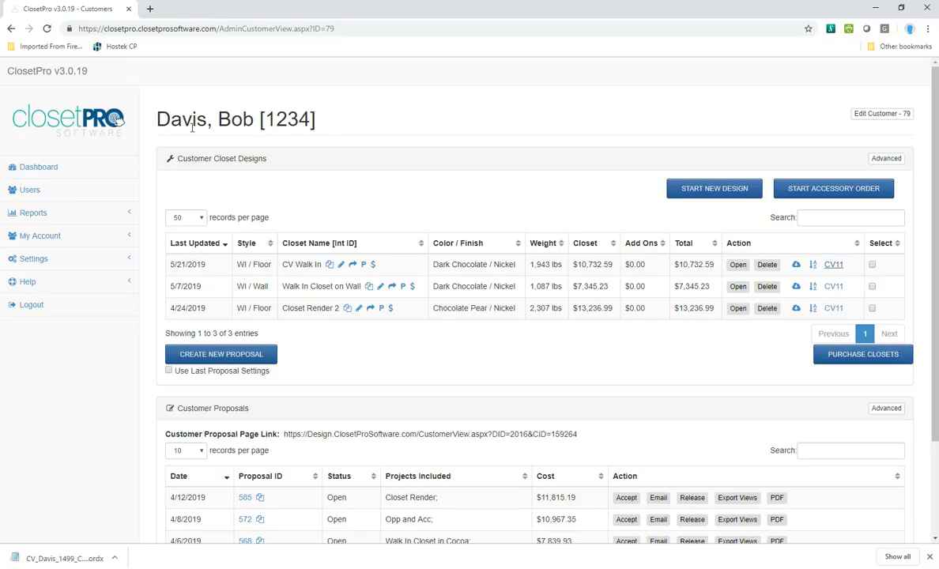
click(867, 117)
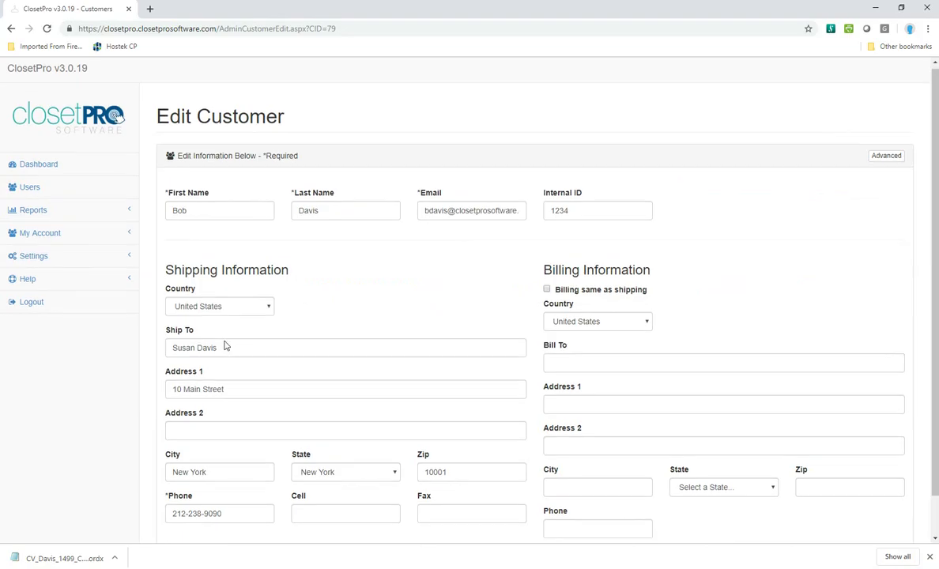
scroll(195, 303, down, 1)
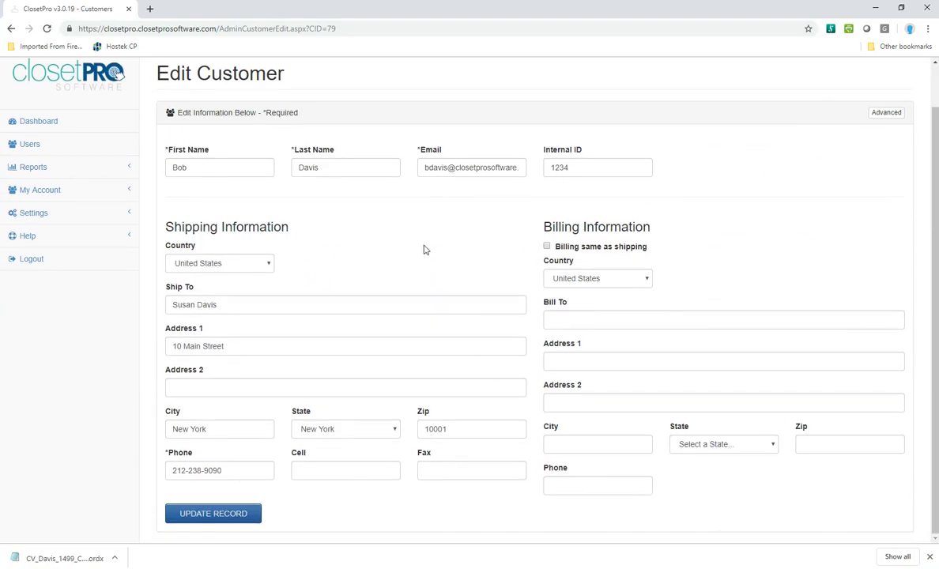
click(10, 28)
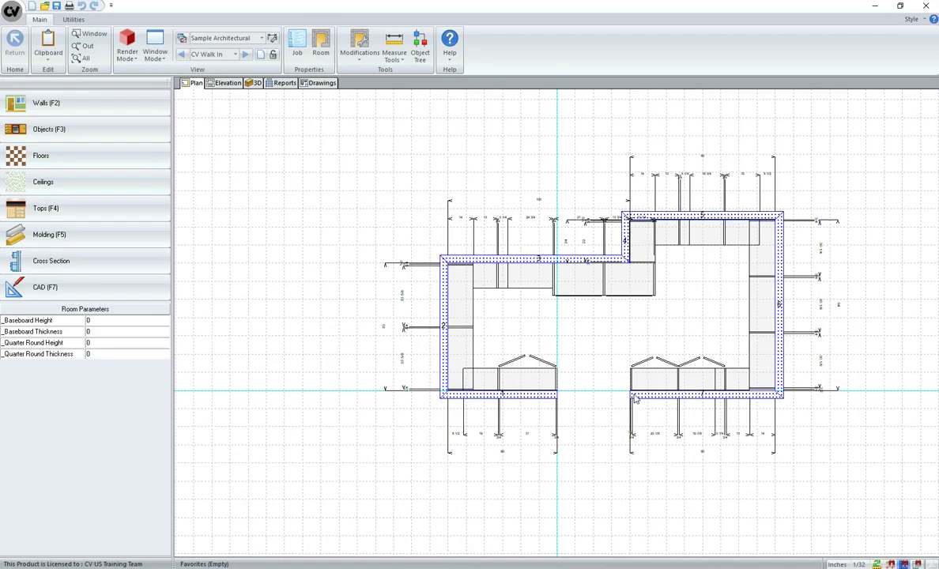
click(286, 41)
click(305, 84)
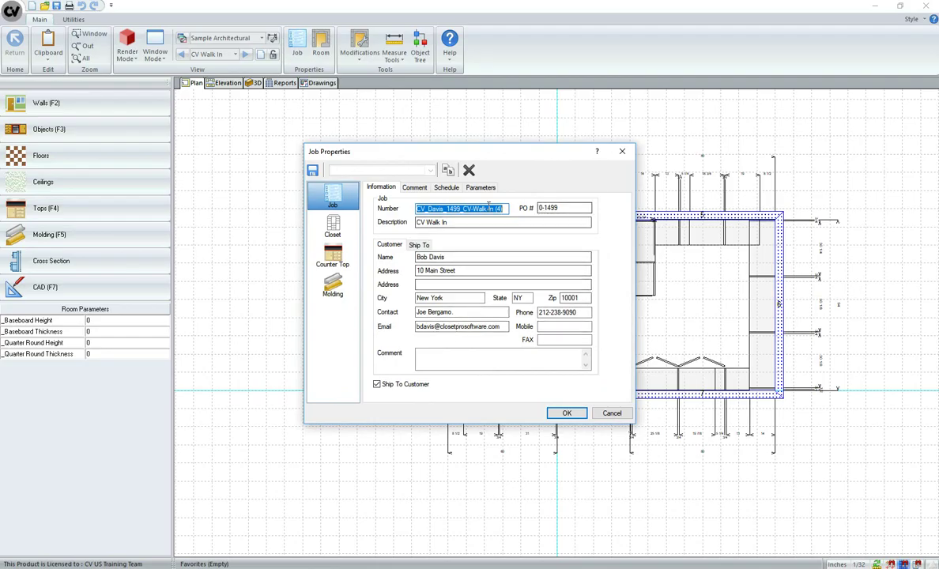
click(612, 414)
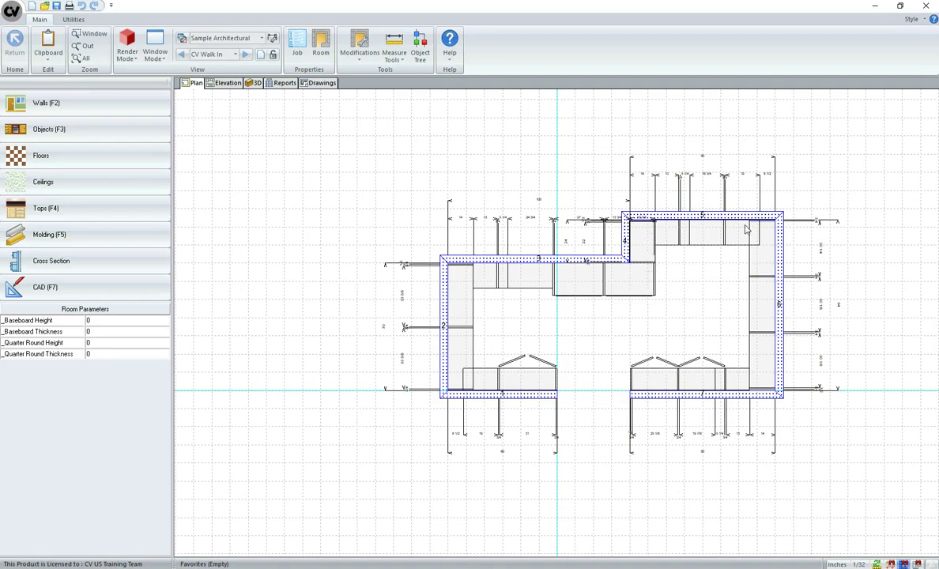
Show the closet's 3D view in wireframe render mode and orbit it from above and the front
click(254, 83)
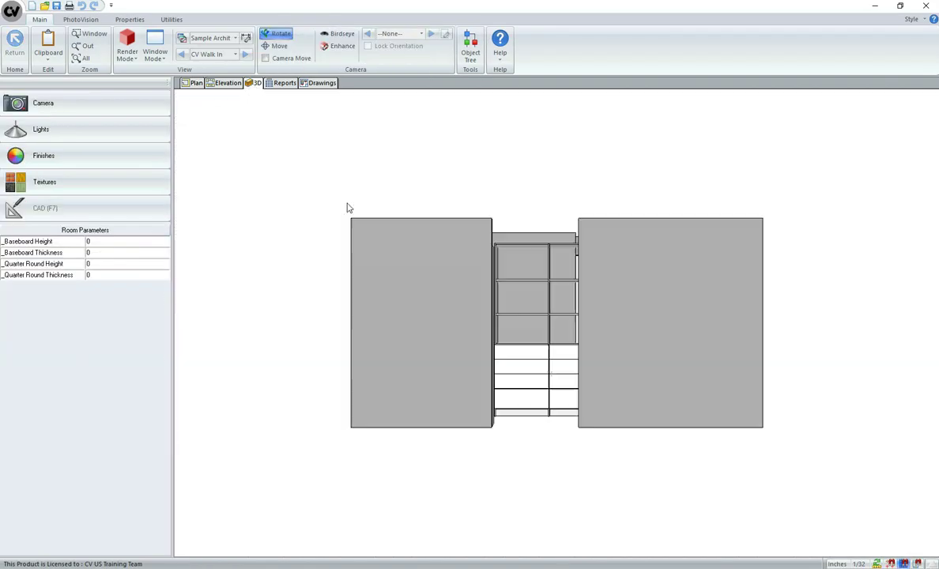
click(127, 49)
click(128, 77)
drag(531, 310, 534, 471)
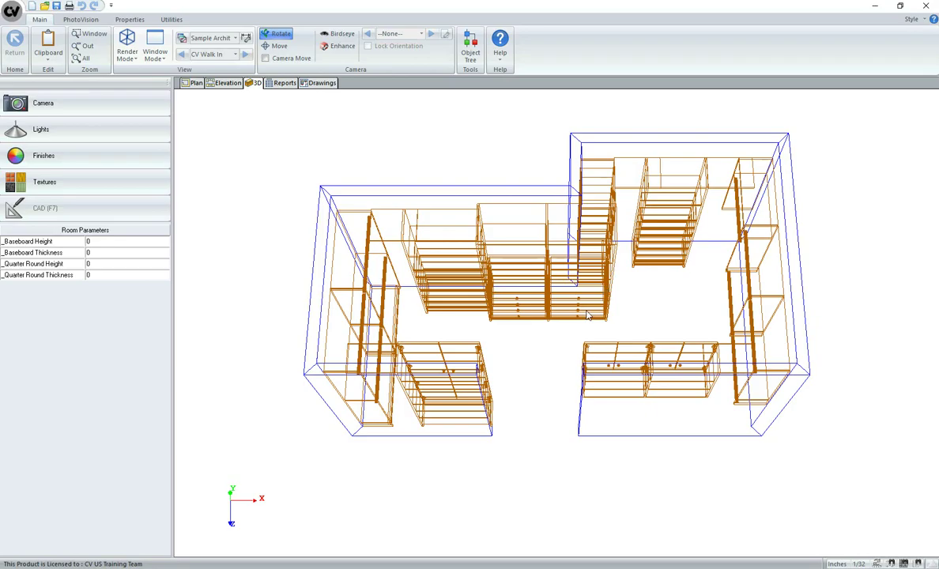
drag(543, 280, 496, 234)
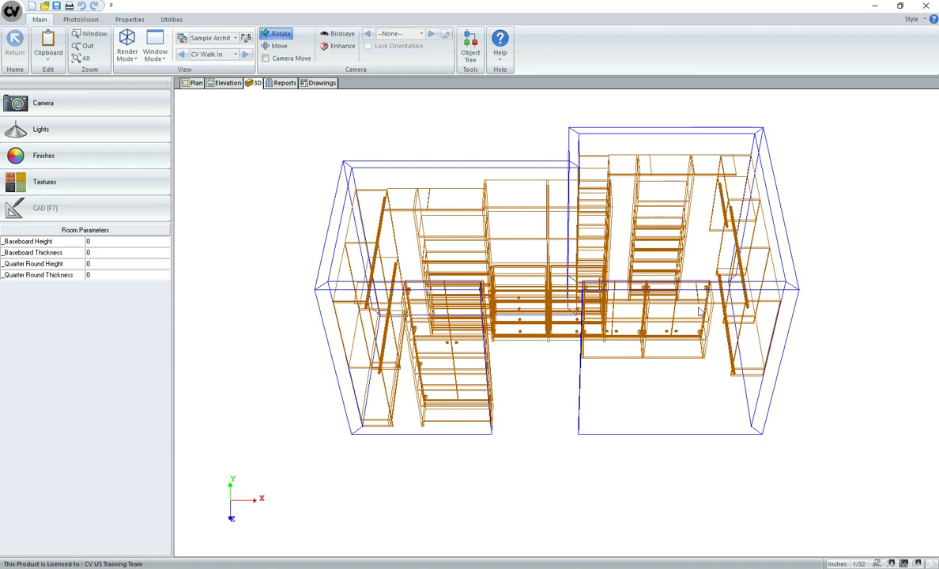
Step the elevations to Wall 3 and select the CPS FM Shelves #12 section (30 wide, 14 deep)
click(216, 82)
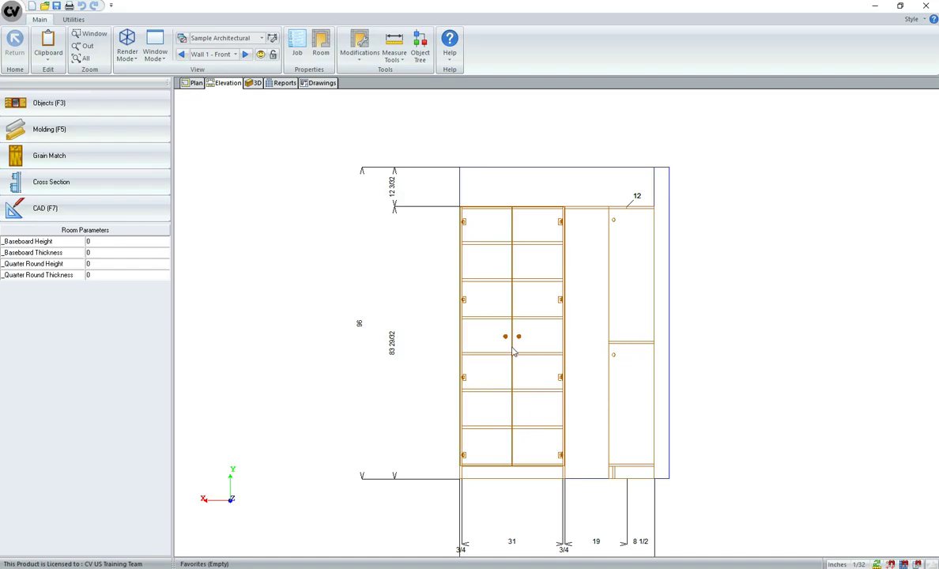
click(245, 53)
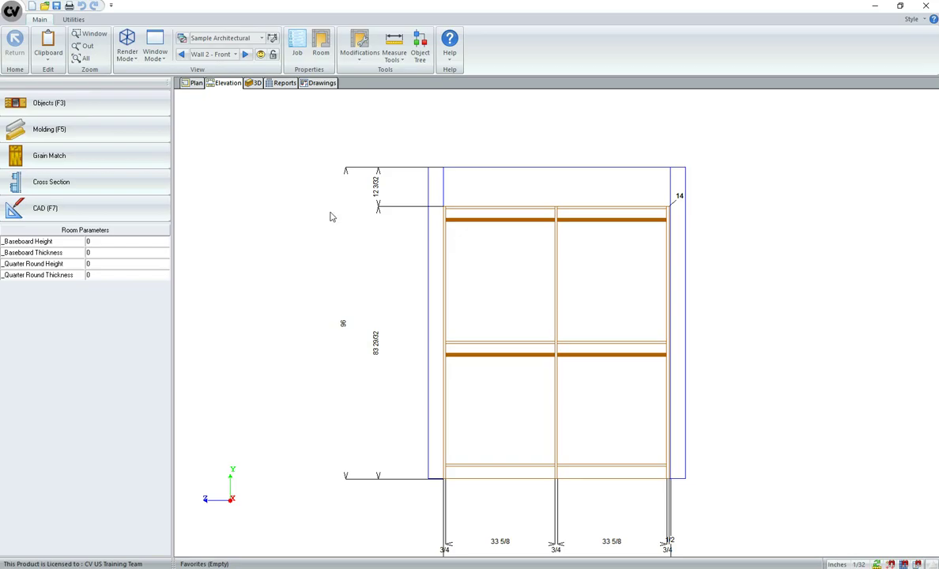
click(245, 54)
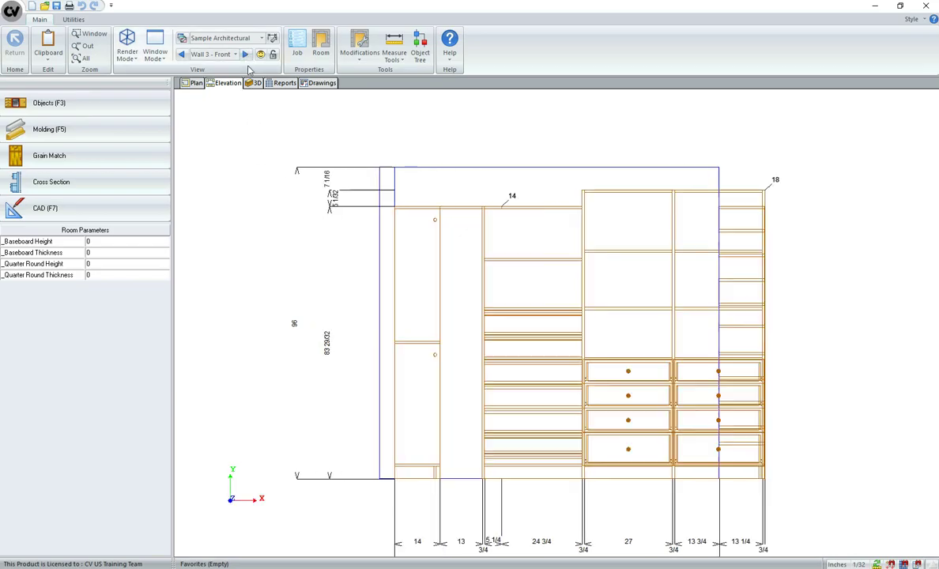
click(533, 362)
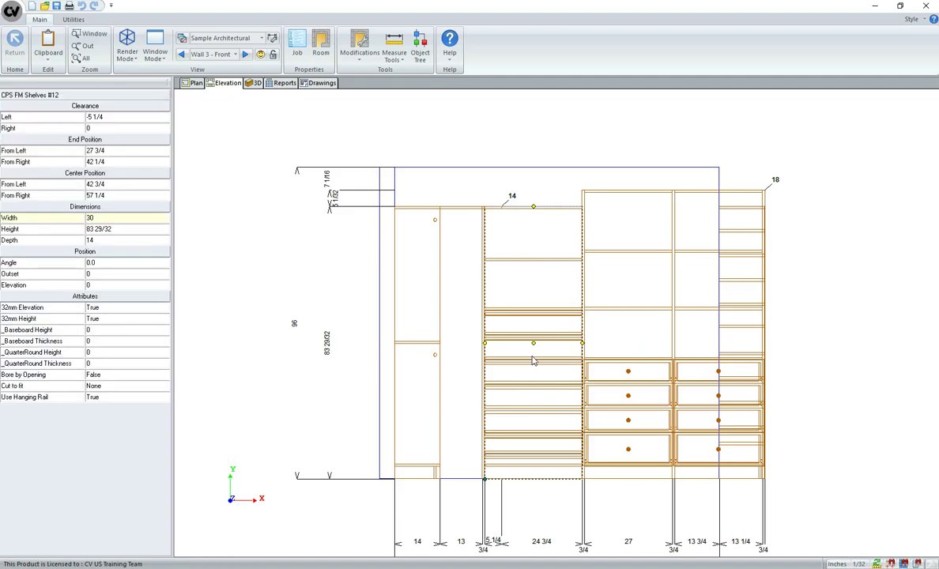
Open the Closet#12 shelf section, check two shelves' types, then return to Wall 3
double_click(543, 357)
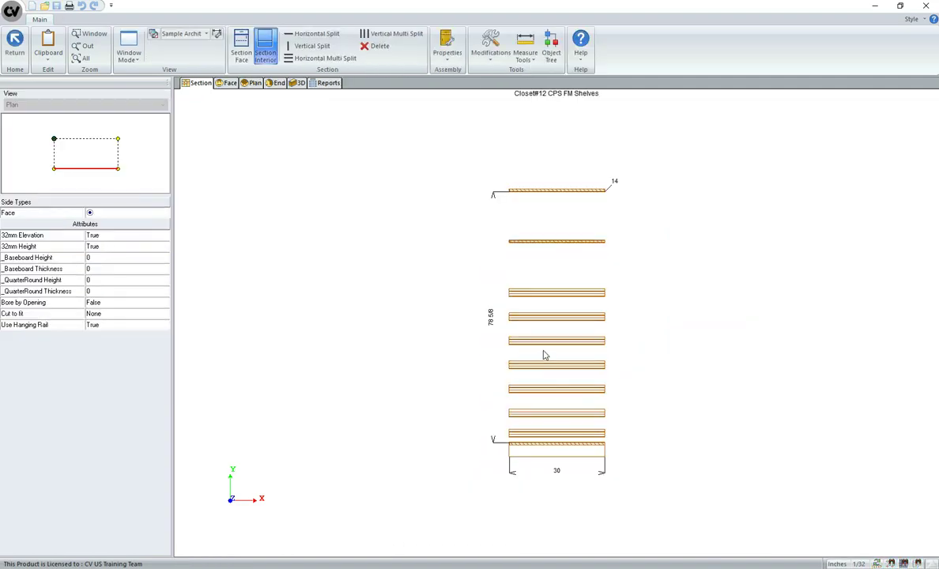
click(542, 294)
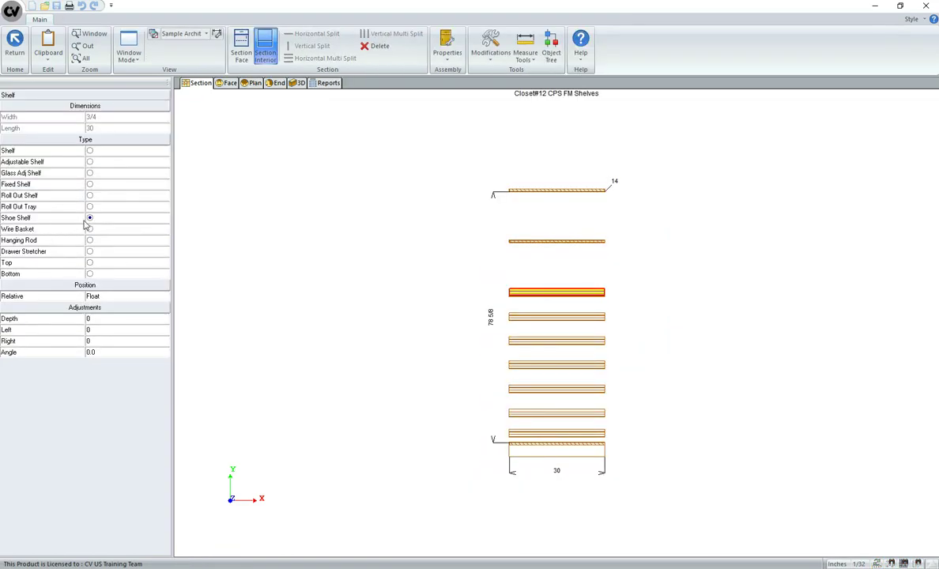
click(538, 245)
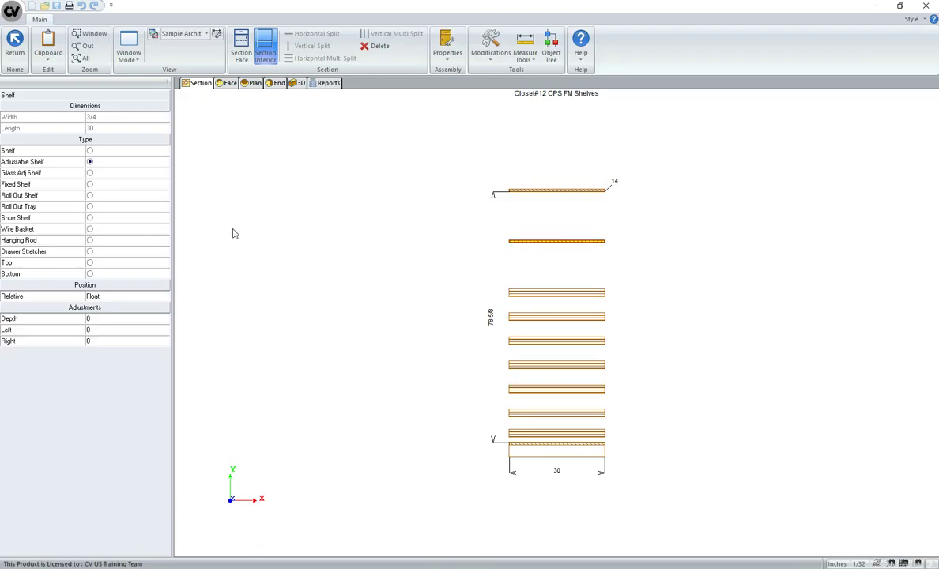
click(15, 46)
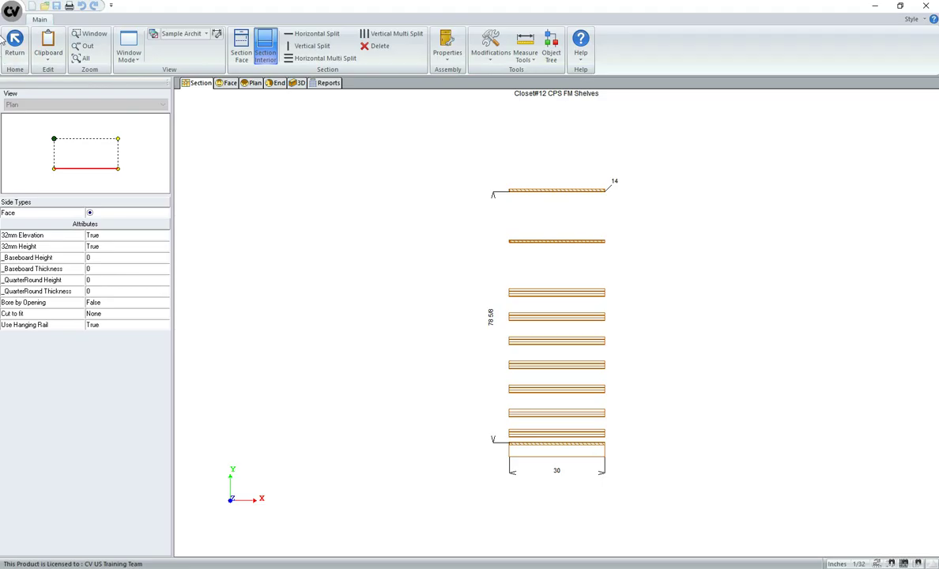
click(15, 45)
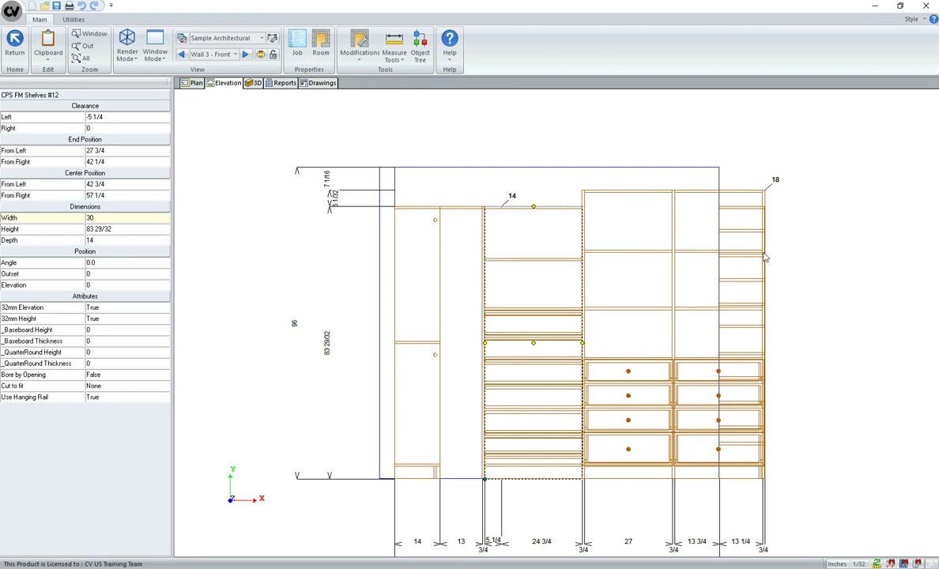
Review the Wall 4, Wall 5, Wall 6 and Wall 7 elevations in turn
click(246, 54)
click(246, 55)
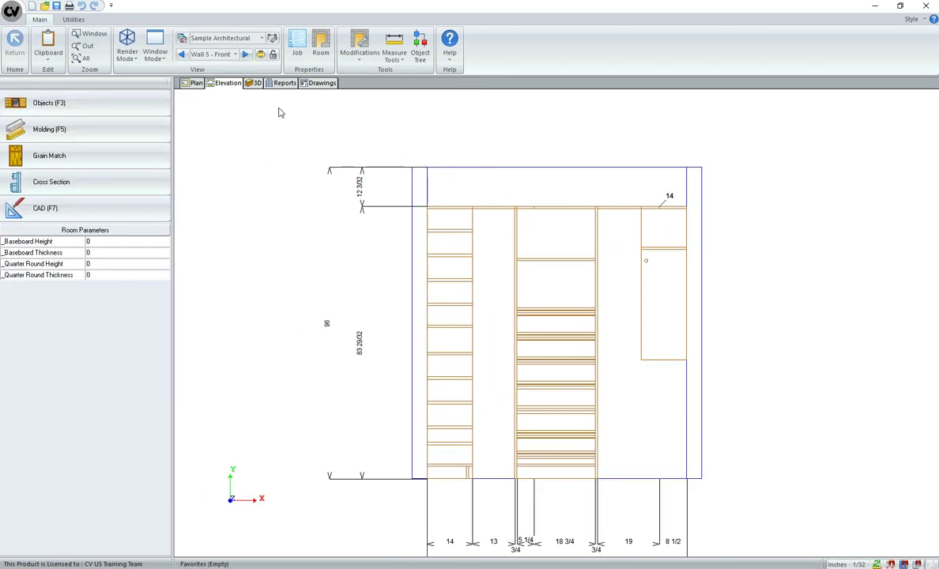
click(246, 55)
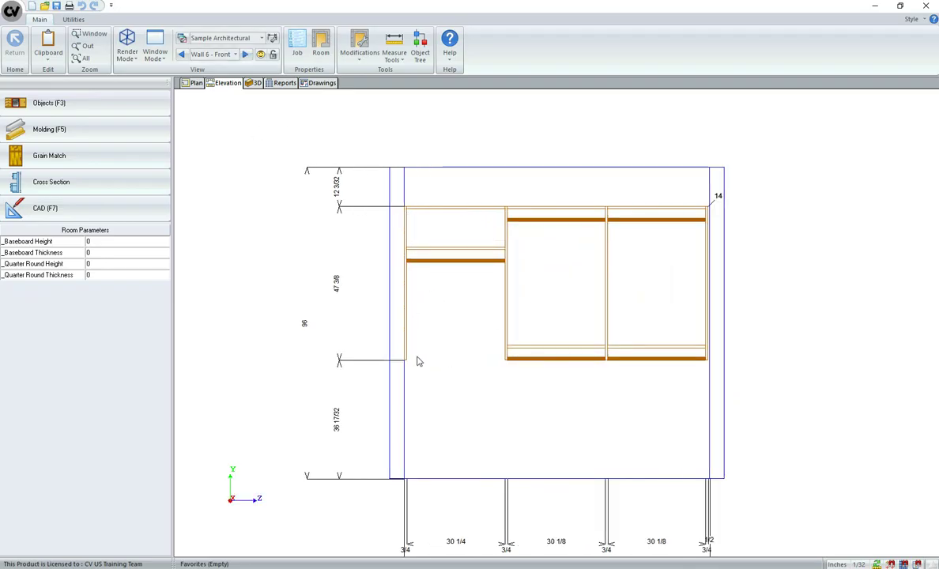
click(246, 54)
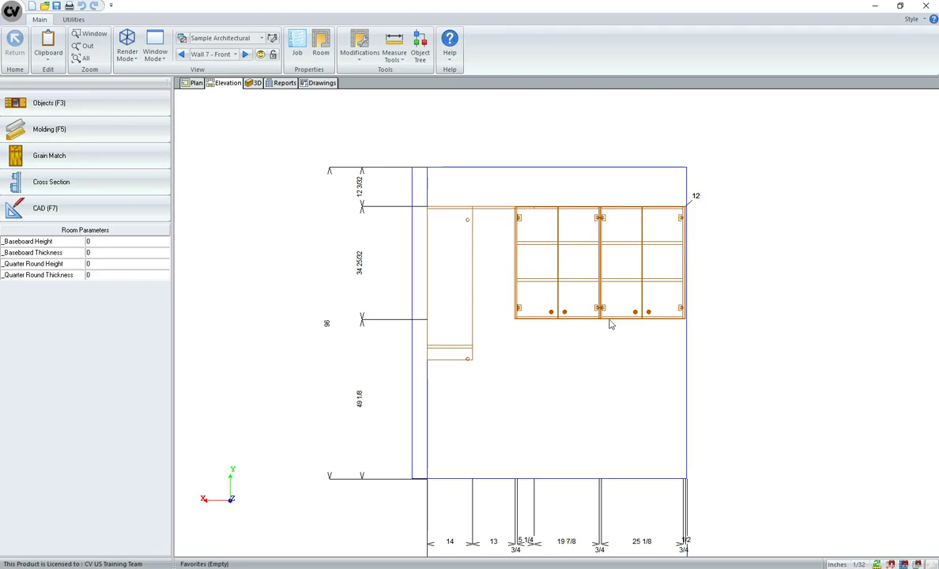
click(186, 83)
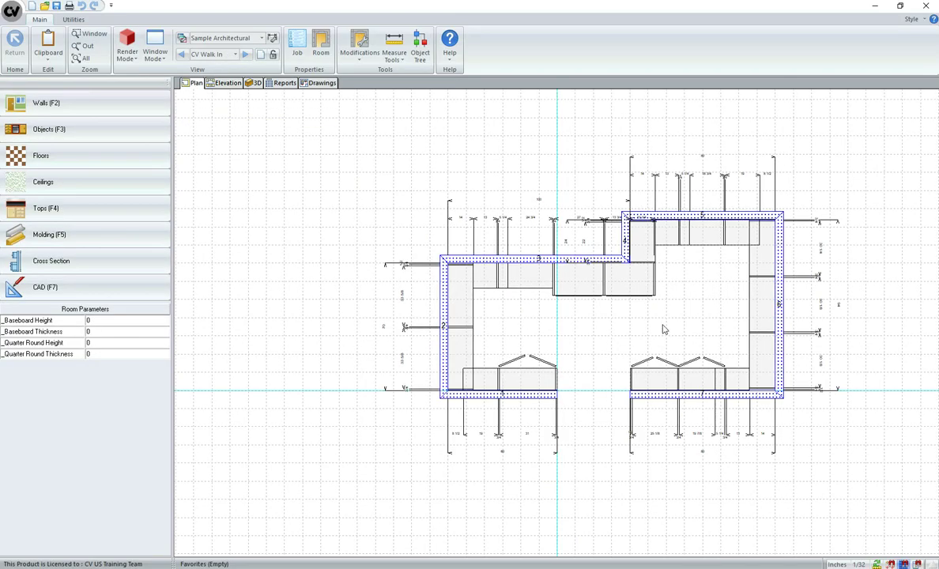